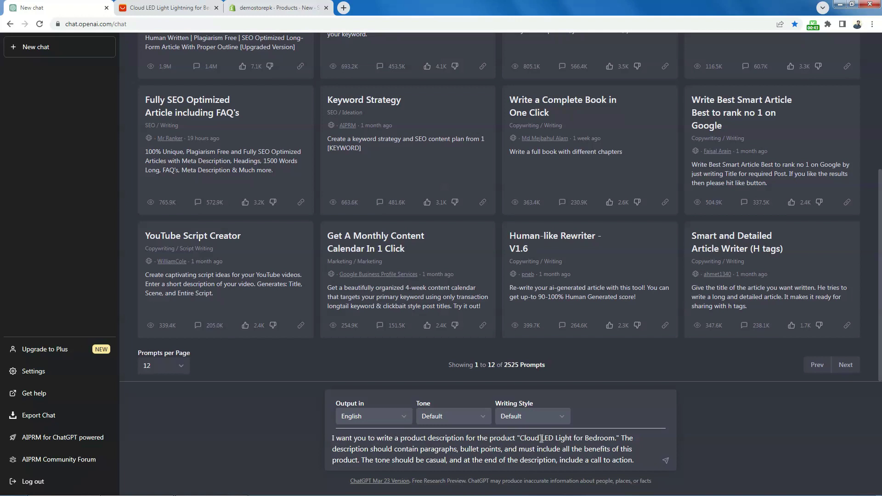
# - Review the product name in the ChatGPT prompt, then the blank new-product form in Shopify
pyautogui.moveTo(615, 438); pyautogui.dragTo(522, 440)
pyautogui.click(522, 440)
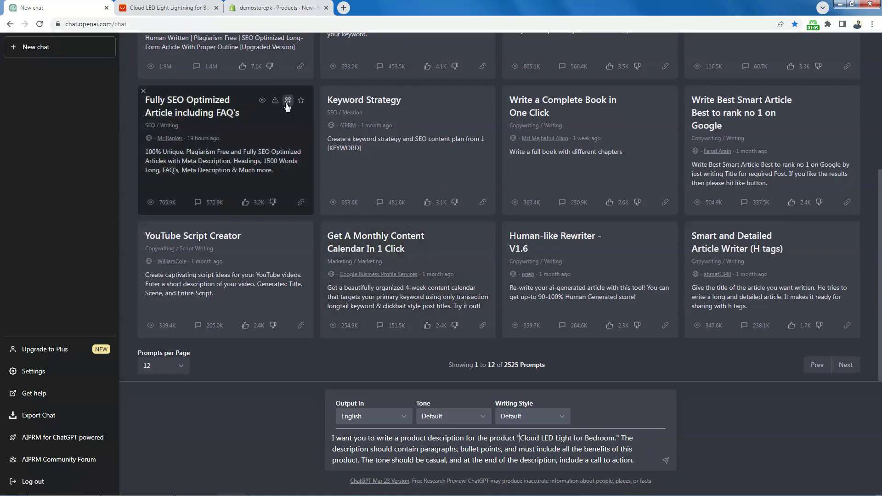
pyautogui.click(289, 10)
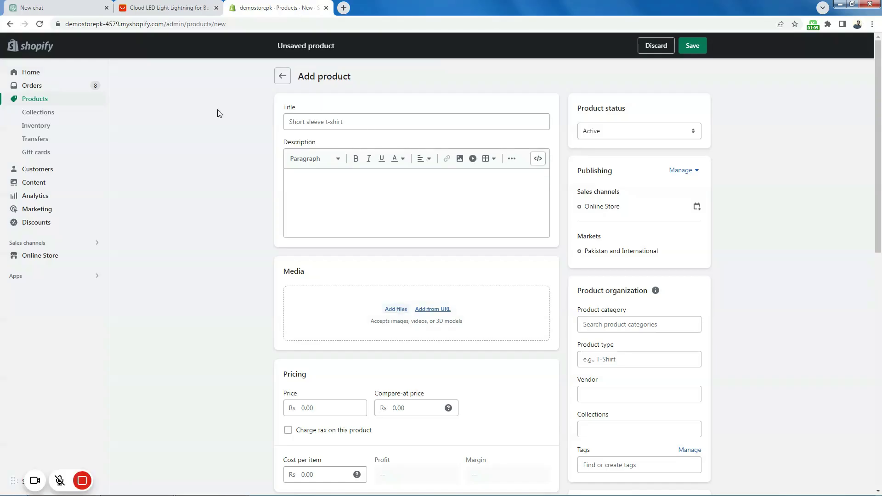
# - Switch to the AliExpress product page, skim through the cloud LED light's video, pause it and examine the product title
pyautogui.click(133, 6)
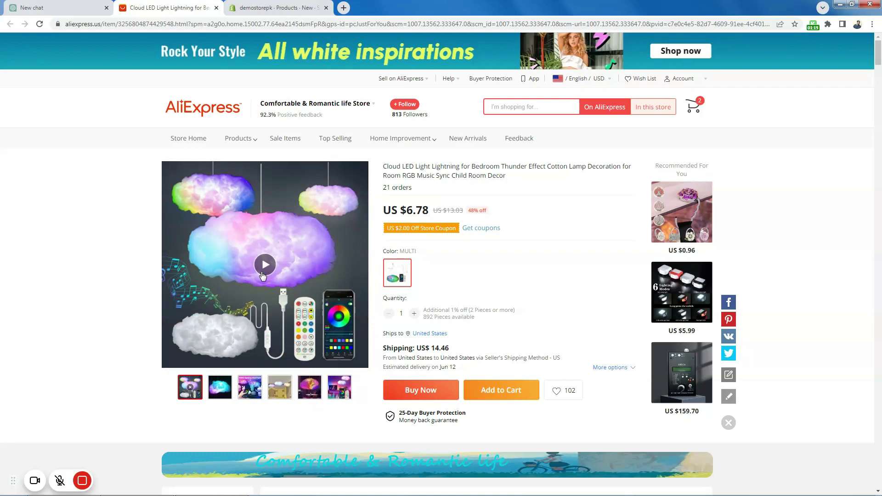
pyautogui.click(263, 274)
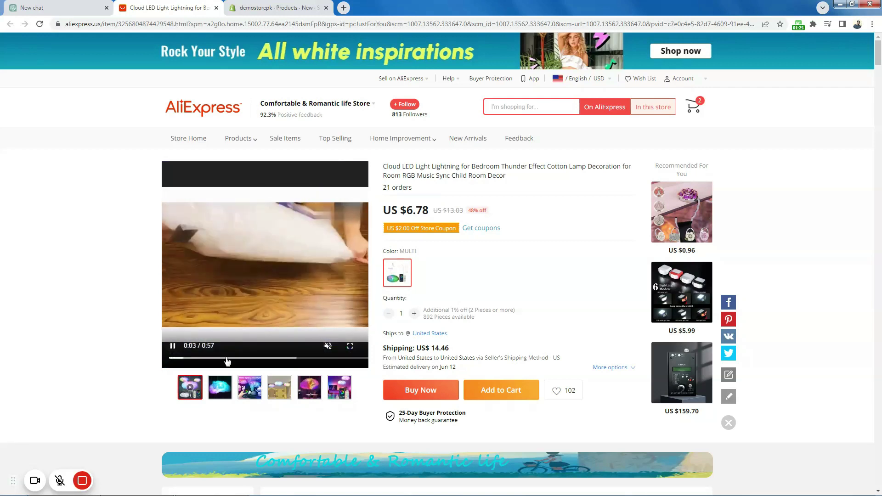
pyautogui.click(227, 358)
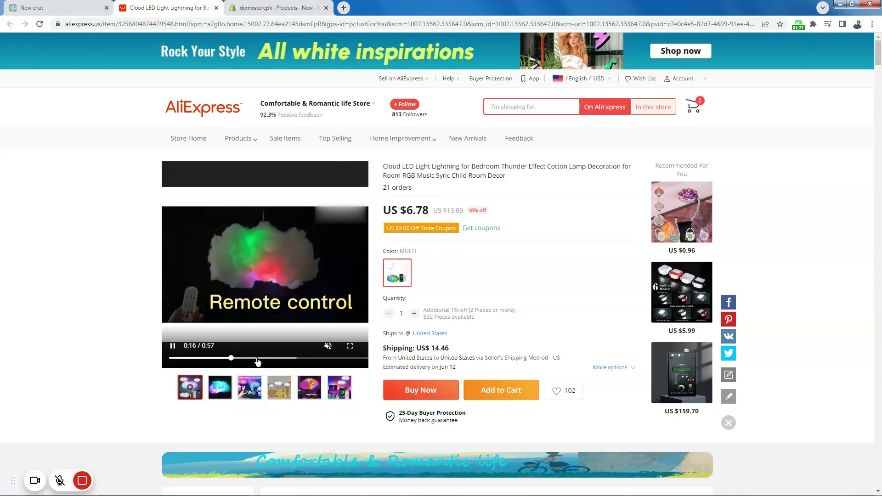
pyautogui.click(257, 358)
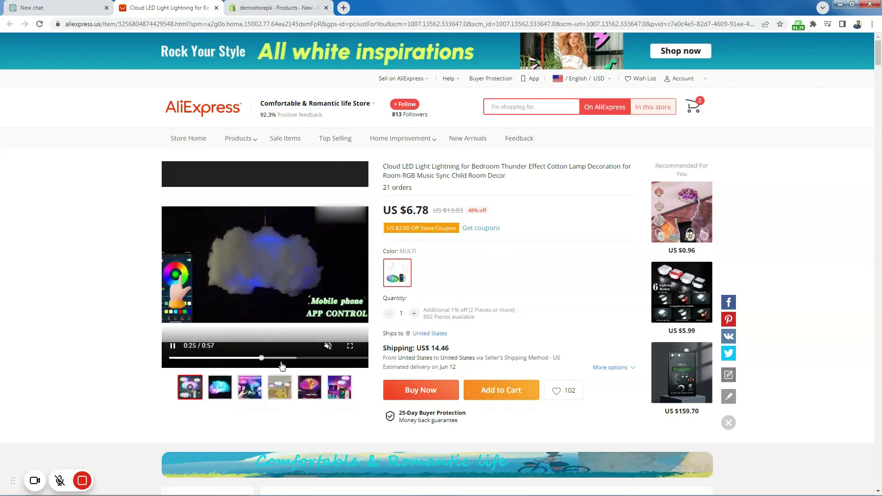
pyautogui.click(285, 361)
pyautogui.click(306, 357)
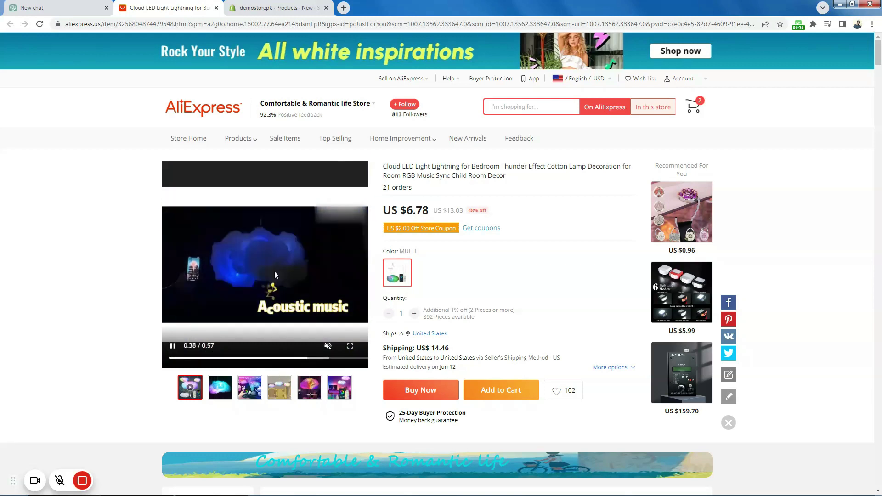
pyautogui.click(173, 345)
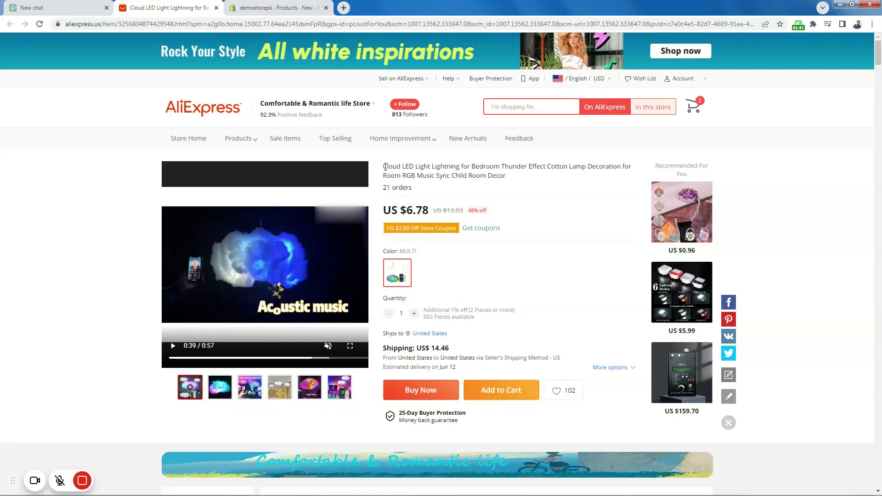
pyautogui.moveTo(384, 167); pyautogui.dragTo(475, 167)
# - Return to ChatGPT and submit the prompt requesting a casual product description for "Cloud LED Light for Bedroom" with bullet points and a call to action
pyautogui.click(60, 7)
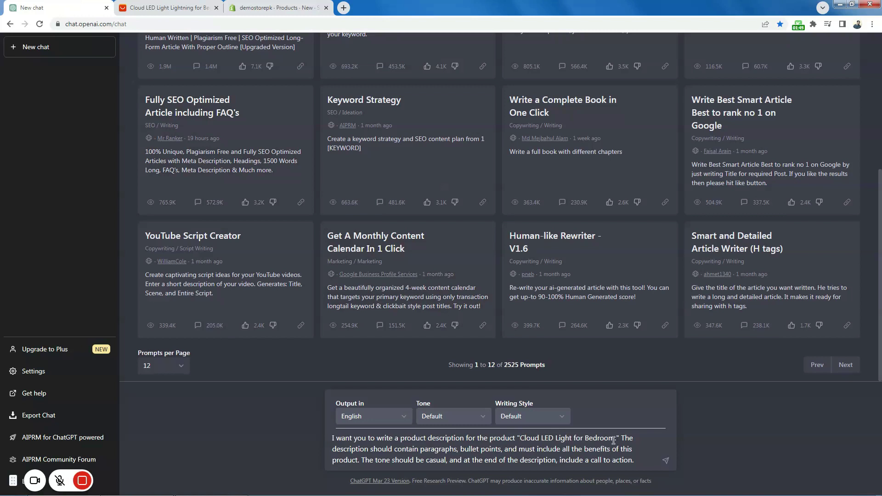
pyautogui.click(666, 462)
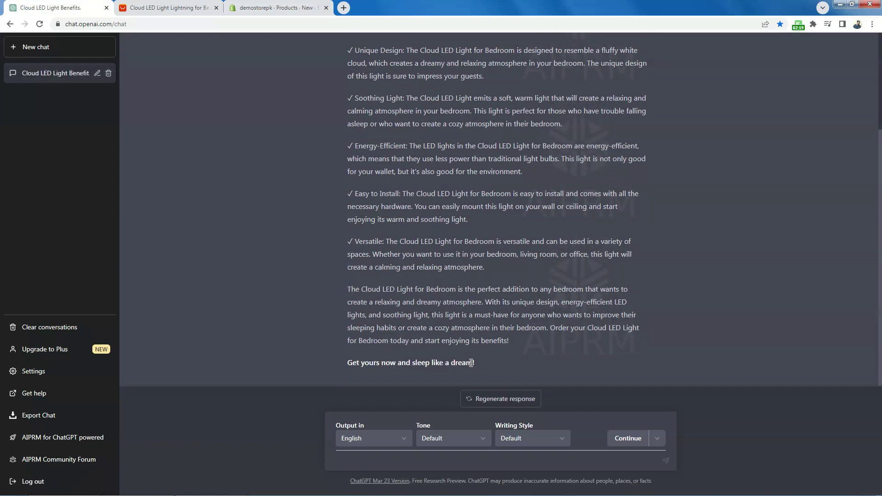
# - Review the generated description's closing call to action and the product name used in the prompt
pyautogui.moveTo(475, 362); pyautogui.dragTo(344, 363)
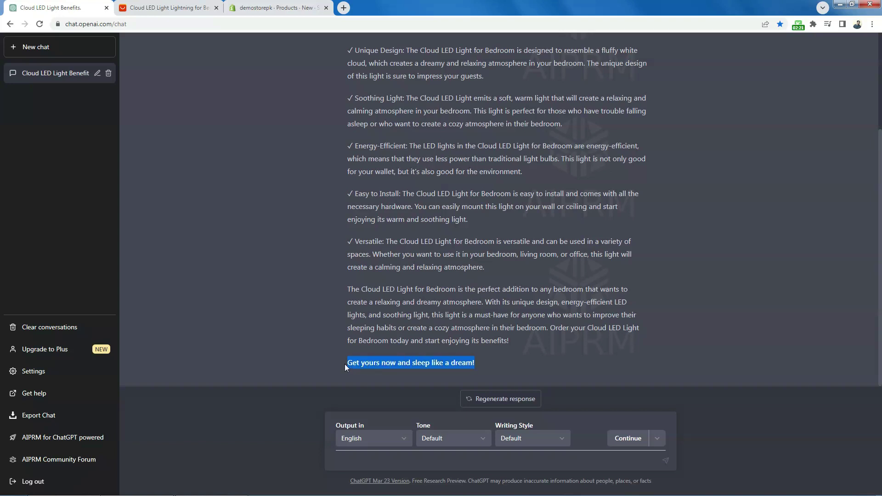
pyautogui.click(372, 361)
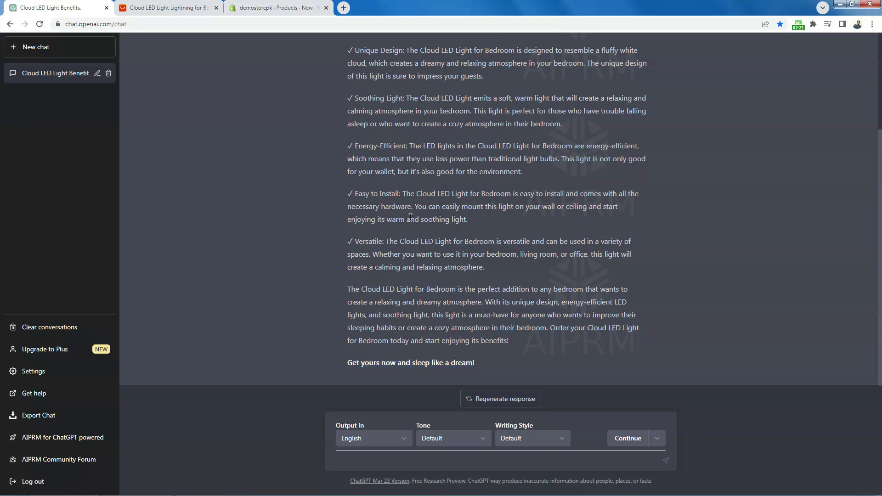
pyautogui.scroll(3, 441, 297)
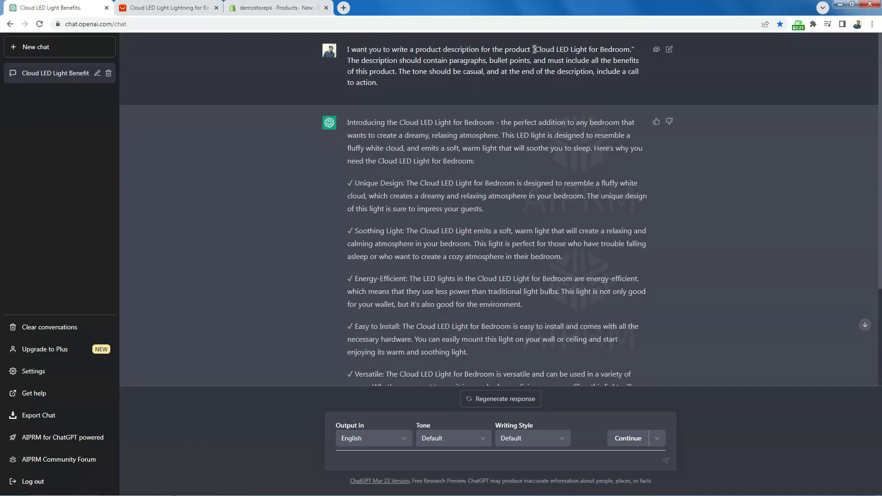
pyautogui.moveTo(535, 49); pyautogui.dragTo(632, 51)
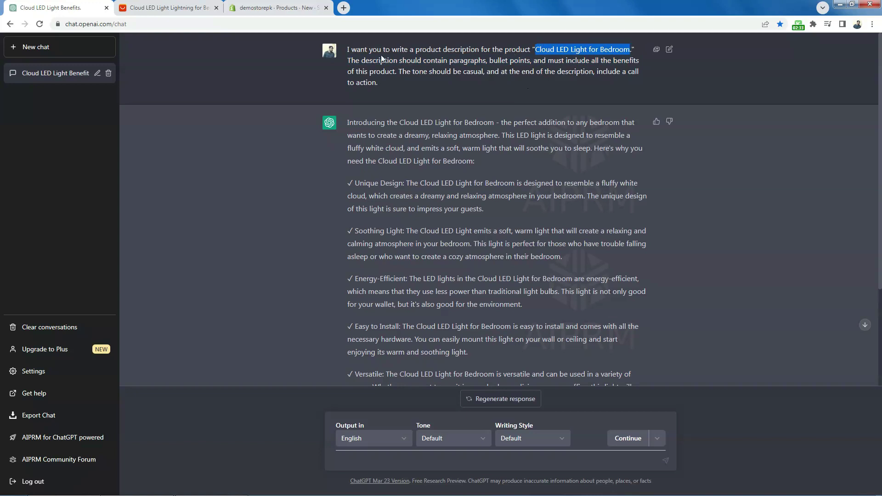
pyautogui.click(412, 153)
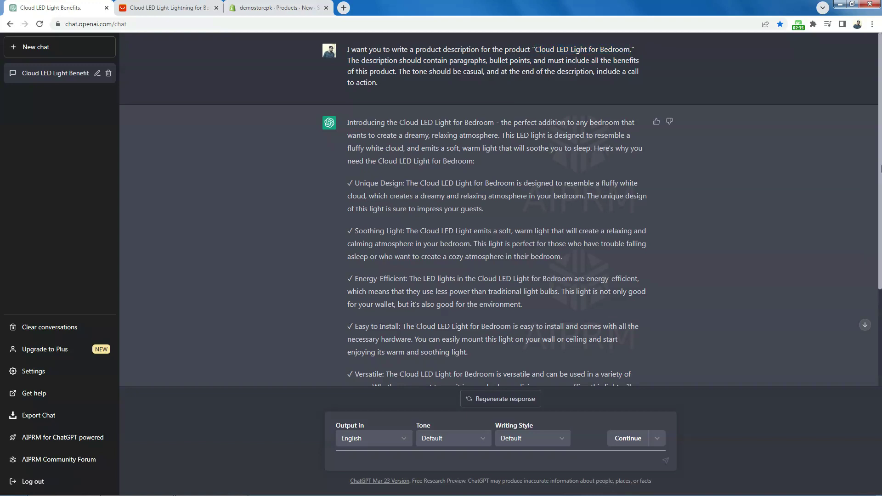
pyautogui.scroll(-3, 879, 169)
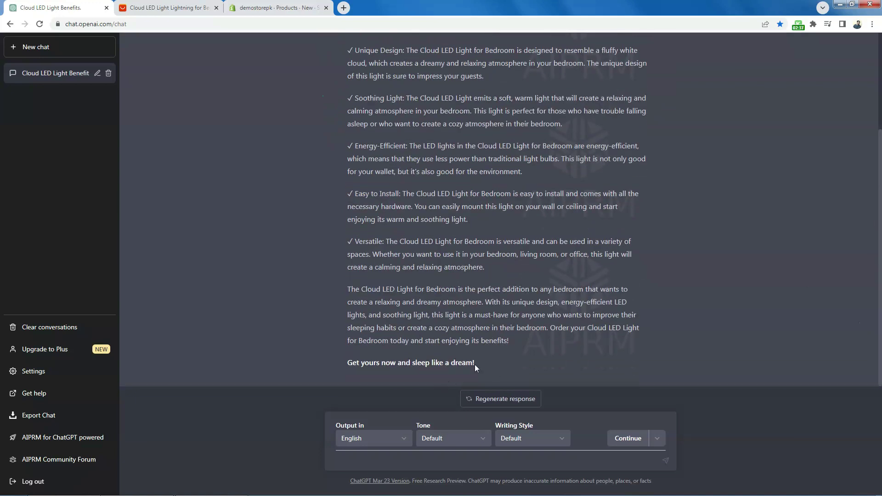
# - Copy the entire generated description from ChatGPT into the description of the new Shopify product
pyautogui.moveTo(476, 365); pyautogui.dragTo(347, 125)
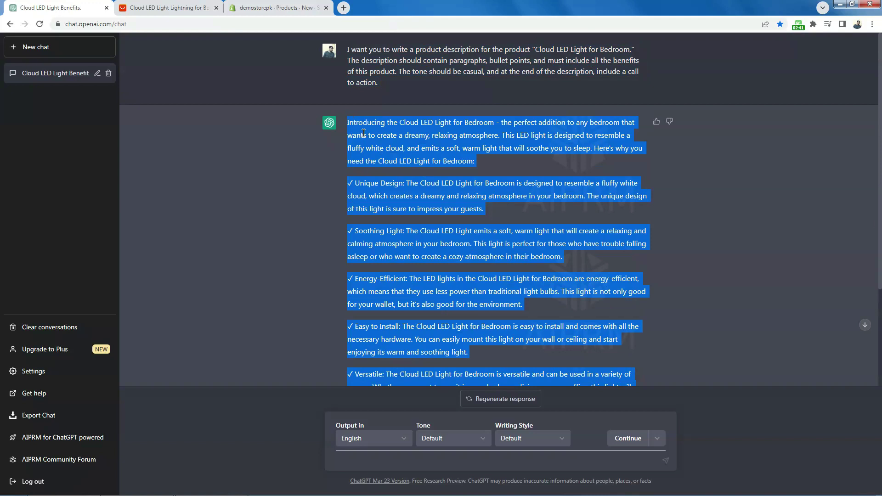
pyautogui.click(275, 8)
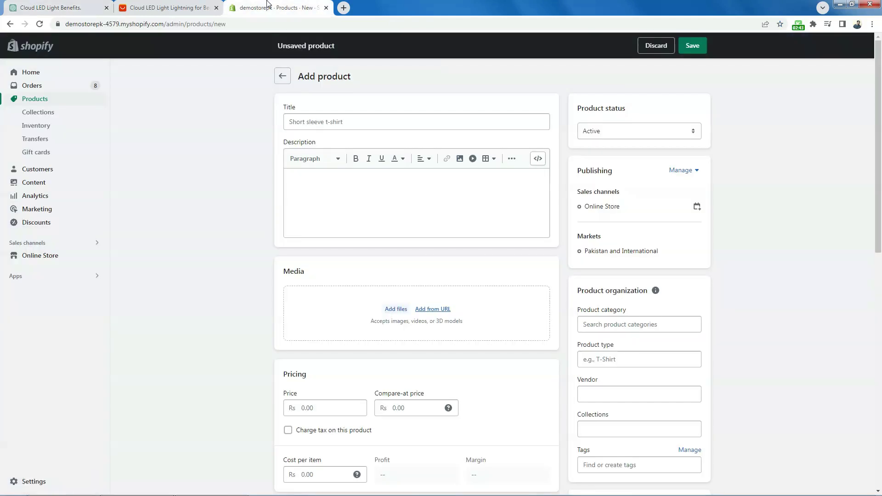
pyautogui.click(344, 195)
pyautogui.hotkey('ctrl', 'v')
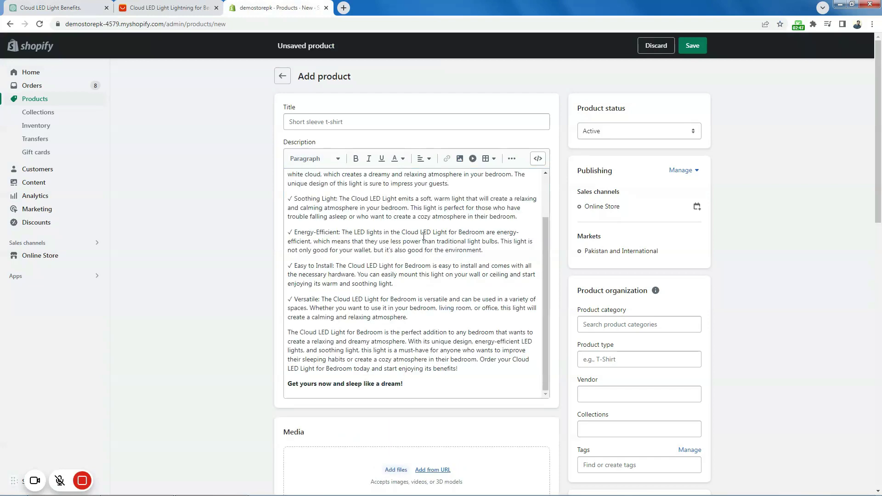
# - Copy "Cloud LED Light for Bedroom" from the ChatGPT response and use it as the Shopify product title
pyautogui.click(335, 122)
pyautogui.click(45, 5)
pyautogui.click(458, 126)
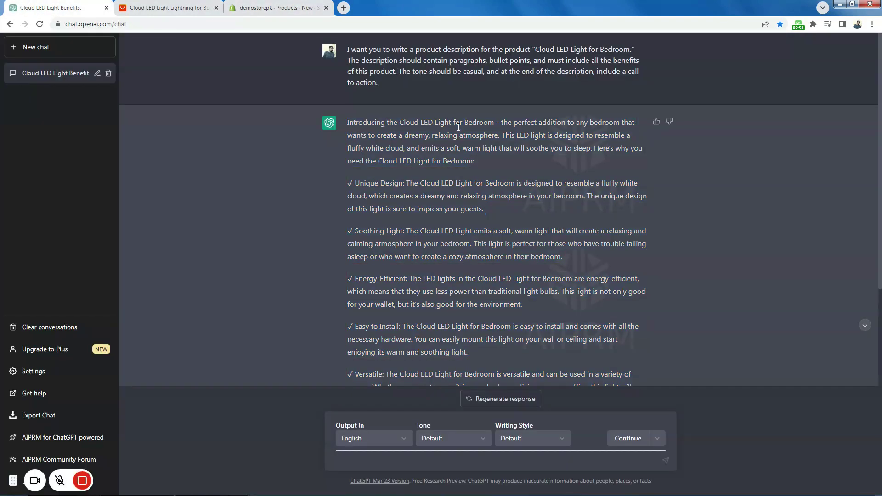
pyautogui.moveTo(399, 122); pyautogui.dragTo(495, 124)
pyautogui.hotkey('ctrl', 'c')
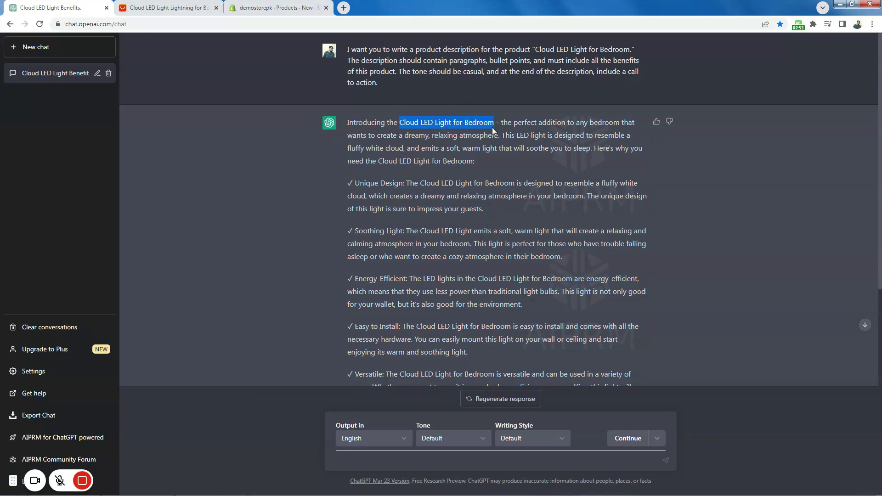
pyautogui.click(252, 6)
pyautogui.hotkey('ctrl', 'v')
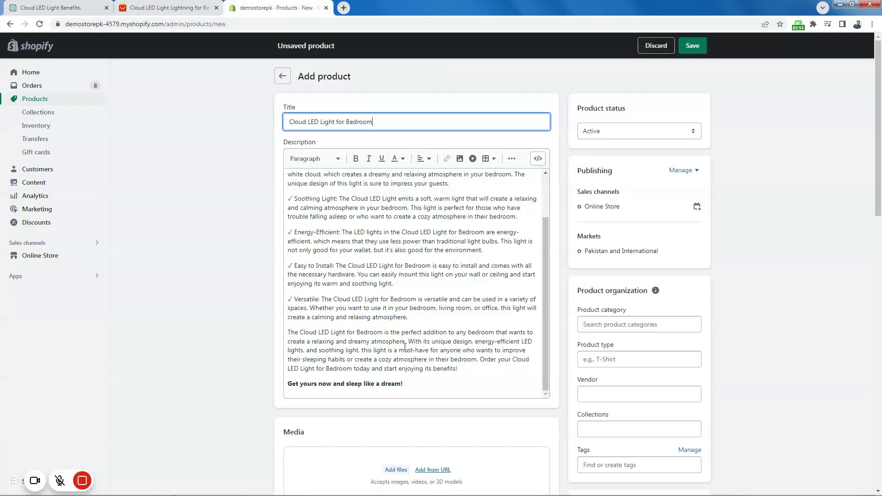
# - Upload all seven files from the Cloud LED Light folder as product media
pyautogui.scroll(-3, 232, 312)
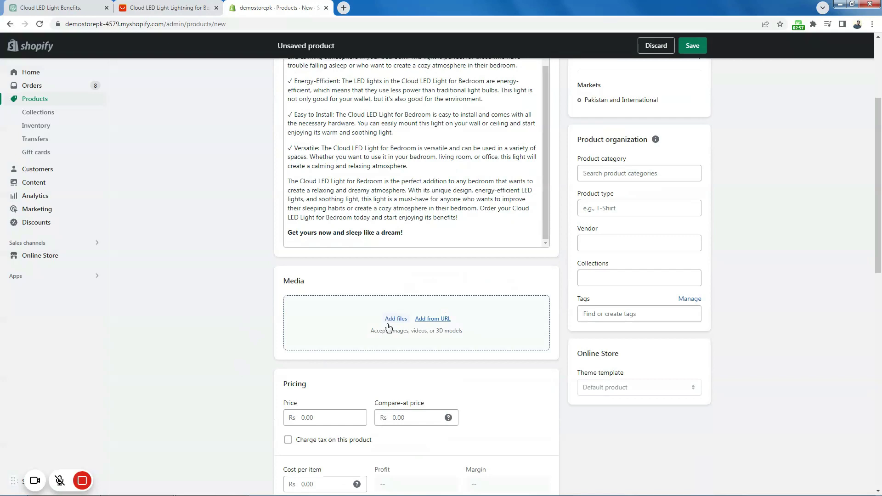
pyautogui.click(388, 330)
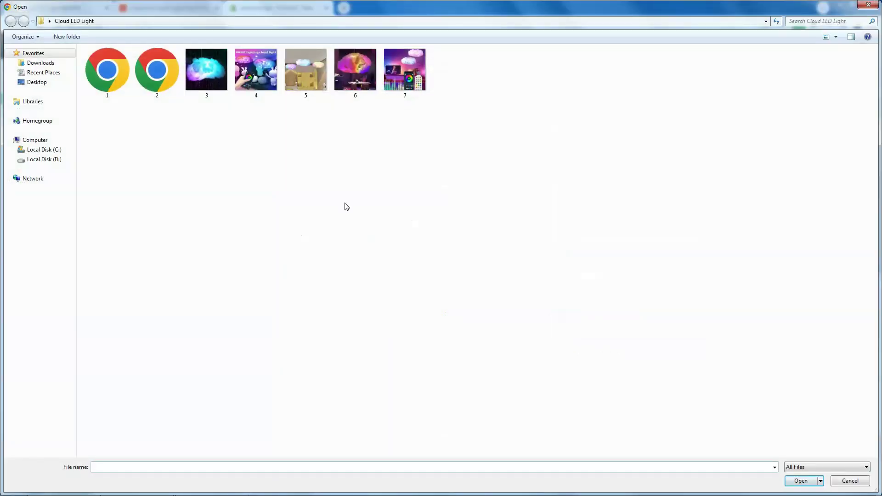
pyautogui.hotkey('ctrl', 'a')
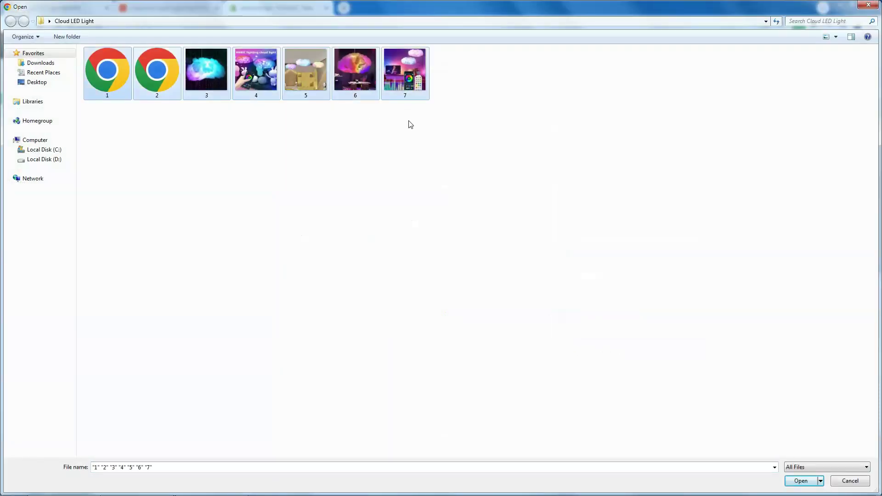
pyautogui.click(800, 481)
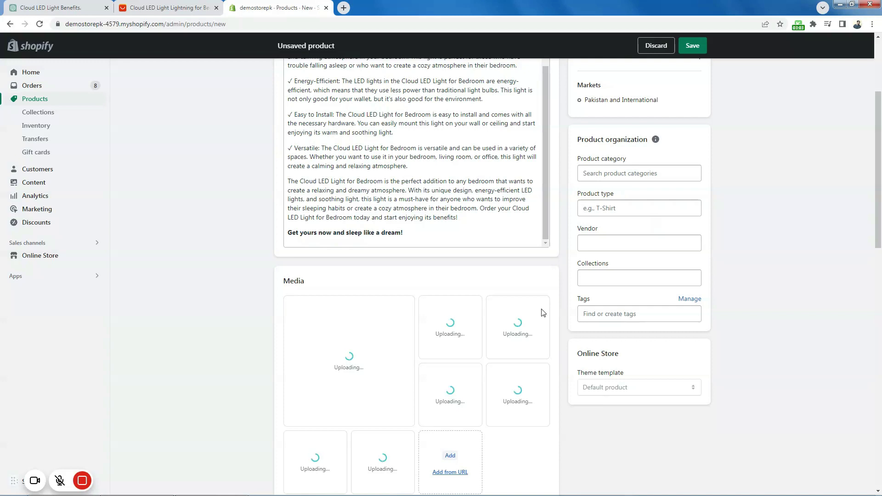
# - Make "Cloud LED Light for Bedroom" bold in the opening sentence of the description
pyautogui.scroll(3, 543, 298)
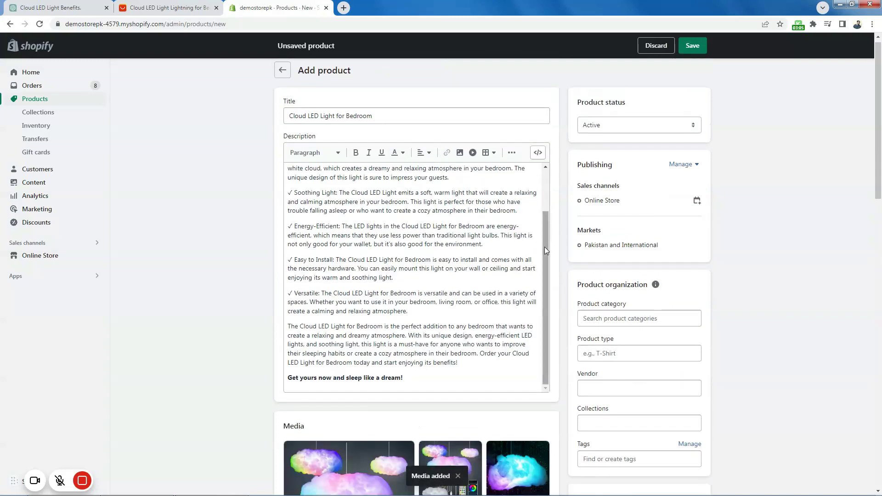
pyautogui.scroll(2, 545, 250)
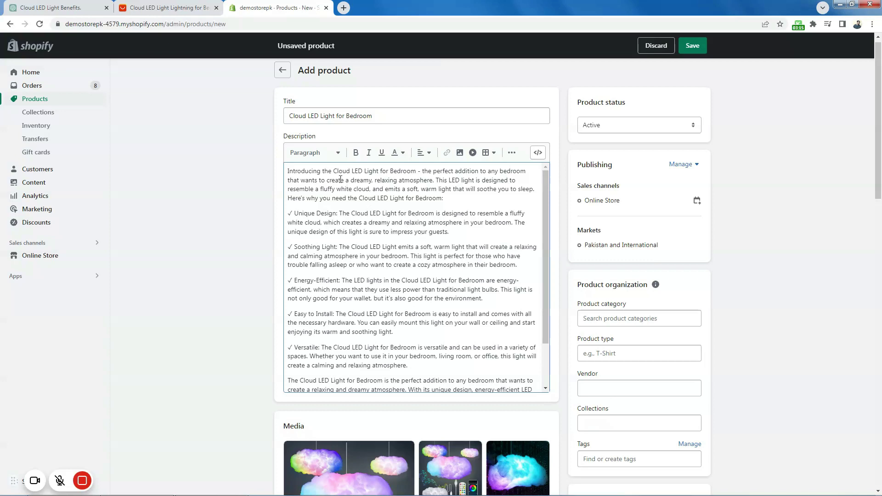
pyautogui.moveTo(333, 172); pyautogui.dragTo(416, 174)
pyautogui.hotkey('ctrl', 'c')
pyautogui.hotkey('ctrl', 'b')
pyautogui.click(405, 213)
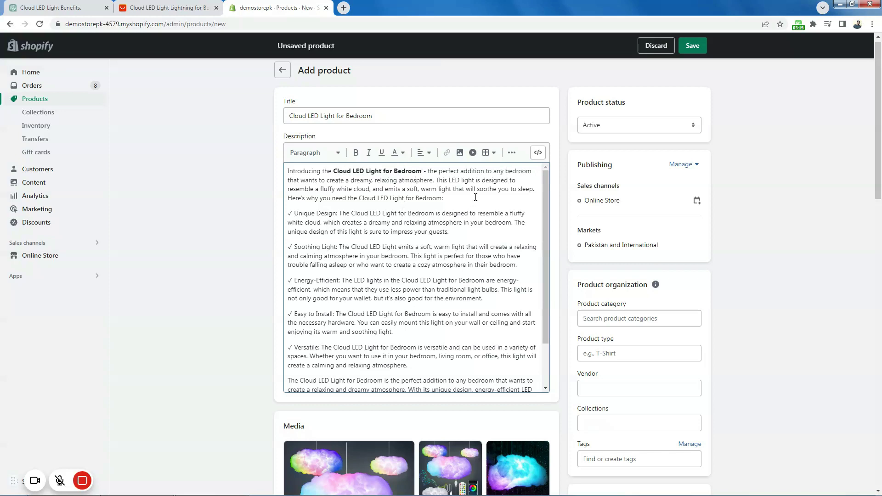
# - Make the "✓ Unique Design:", "✓ Soothing Light:" and "✓ Energy-Efficient:" labels bold in the description
pyautogui.moveTo(290, 214); pyautogui.dragTo(339, 216)
pyautogui.hotkey('ctrl', 'v')
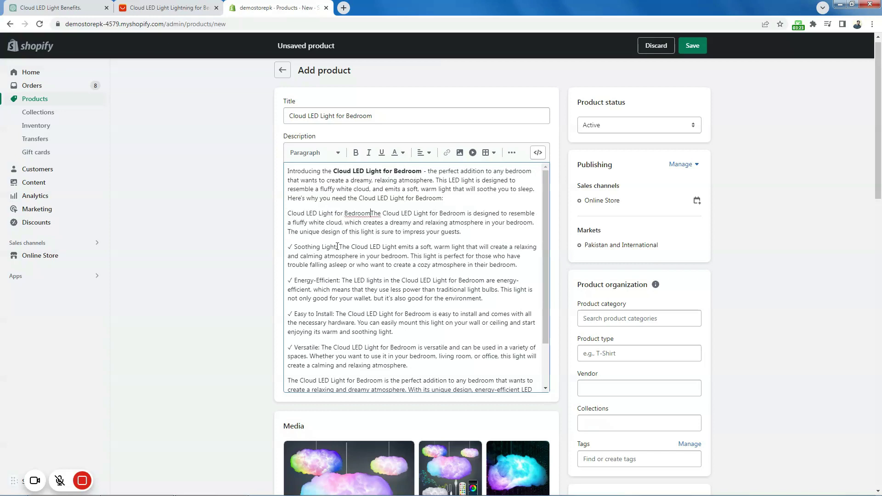
pyautogui.hotkey('ctrl', 'z')
pyautogui.moveTo(339, 247); pyautogui.dragTo(288, 247)
pyautogui.hotkey('ctrl', 'b')
pyautogui.moveTo(341, 281); pyautogui.dragTo(287, 281)
pyautogui.hotkey('ctrl', 'b')
# - Make the "✓ Easy to Install:" and "✓ Versatile:" labels bold in the description
pyautogui.click(334, 314)
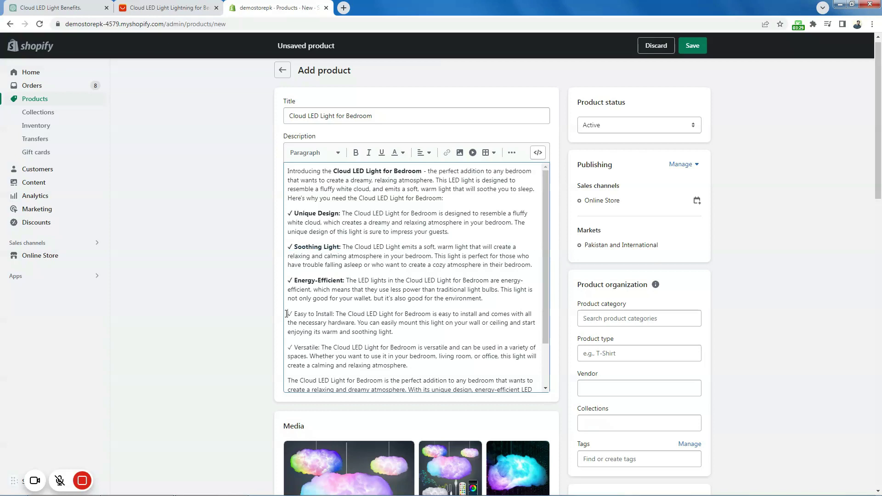
pyautogui.moveTo(334, 313); pyautogui.dragTo(288, 314)
pyautogui.hotkey('ctrl', 'b')
pyautogui.moveTo(321, 348); pyautogui.dragTo(287, 348)
pyautogui.hotkey('ctrl', 'b')
# - Split the description's closing paragraph so "Order your Cloud LED Light for Bedroom today" starts its own paragraph
pyautogui.moveTo(544, 260); pyautogui.dragTo(544, 291)
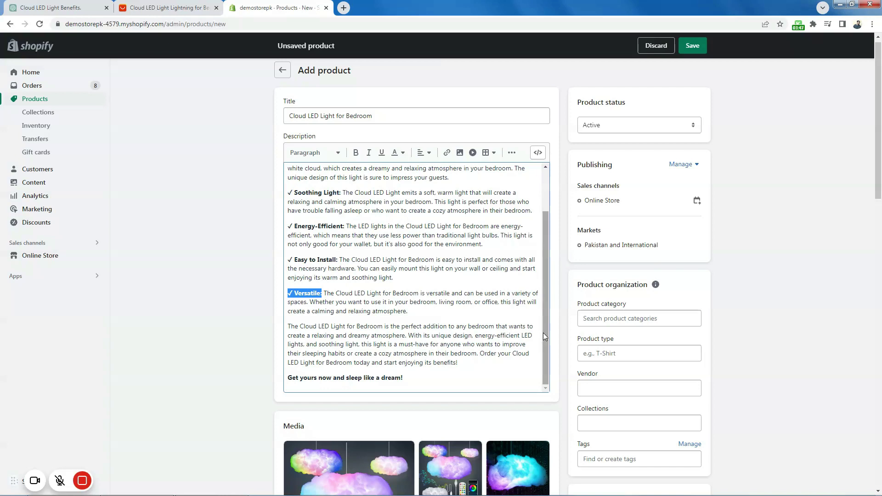
pyautogui.click(481, 353)
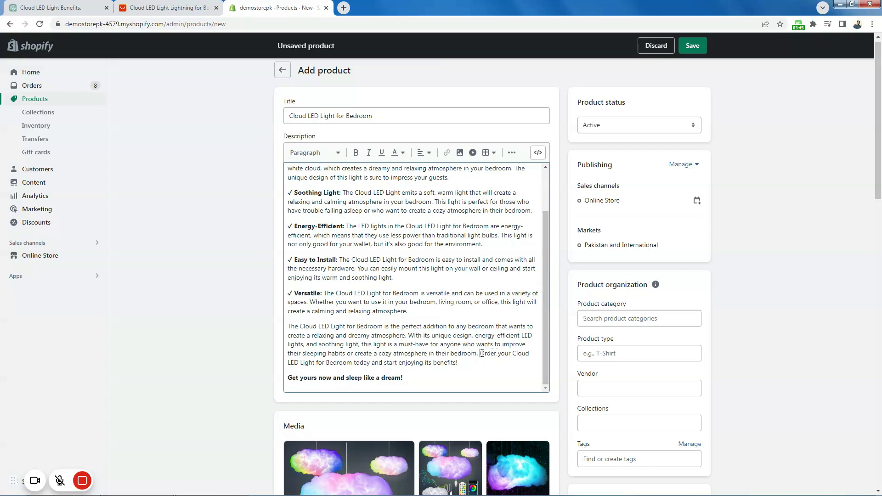
pyautogui.press('Return')
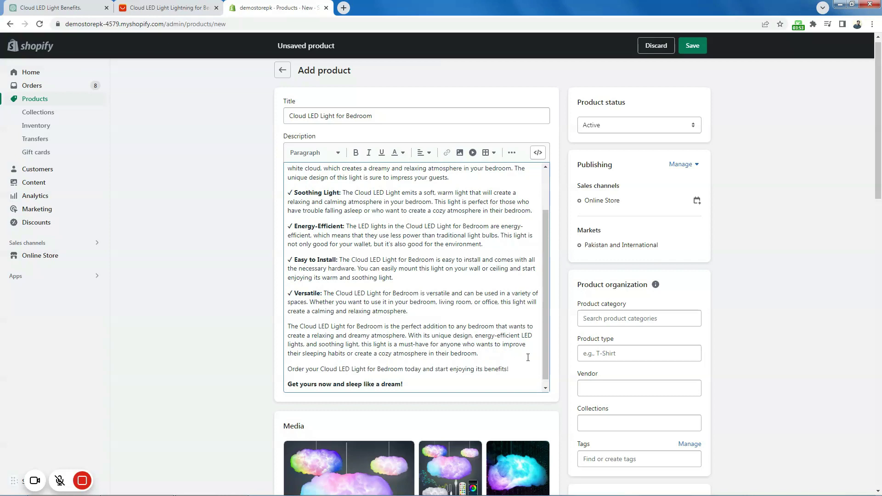
pyautogui.scroll(2, 549, 354)
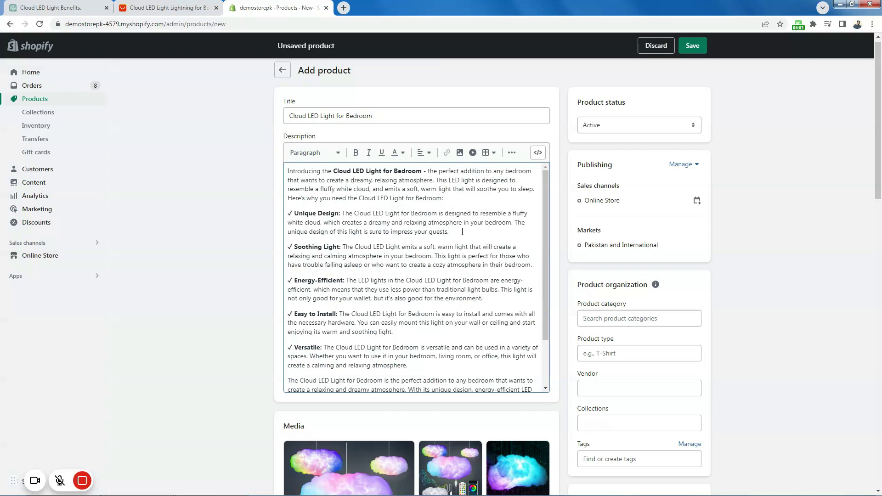
# - Upload image 3 from the Cloud LED Light folder and insert it below the "Unique Design" paragraph of the description
pyautogui.click(462, 231)
pyautogui.press('Return')
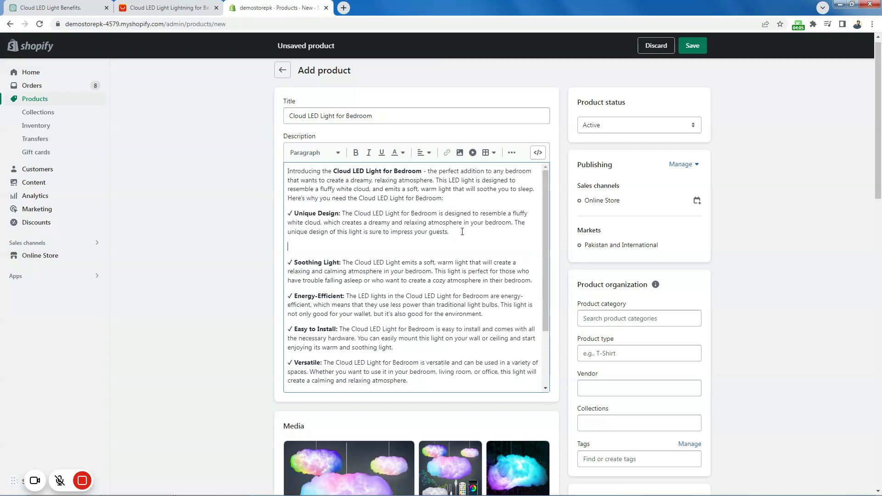
pyautogui.click(460, 153)
pyautogui.click(489, 332)
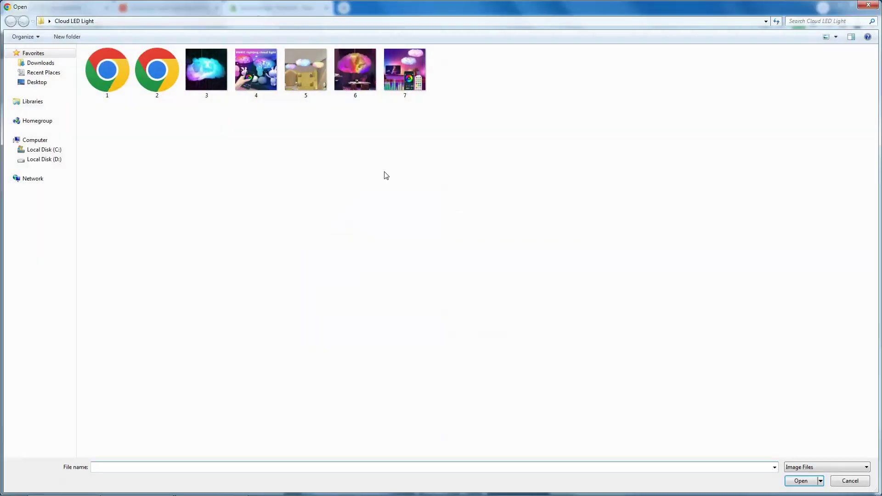
pyautogui.doubleClick(209, 78)
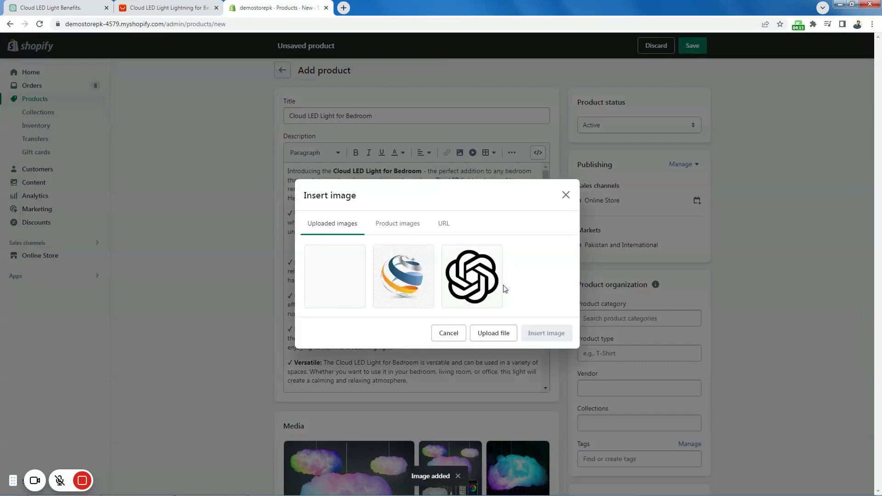
pyautogui.click(347, 277)
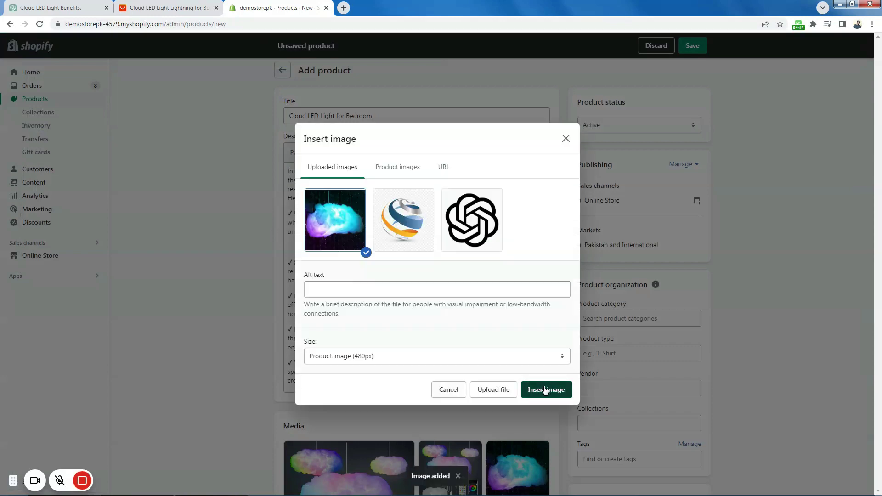
pyautogui.click(545, 389)
# - Upload image 6 from the Cloud LED Light folder and insert it below the "Versatile" paragraph of the description
pyautogui.moveTo(546, 225); pyautogui.dragTo(541, 326)
pyautogui.scroll(-2, 463, 333)
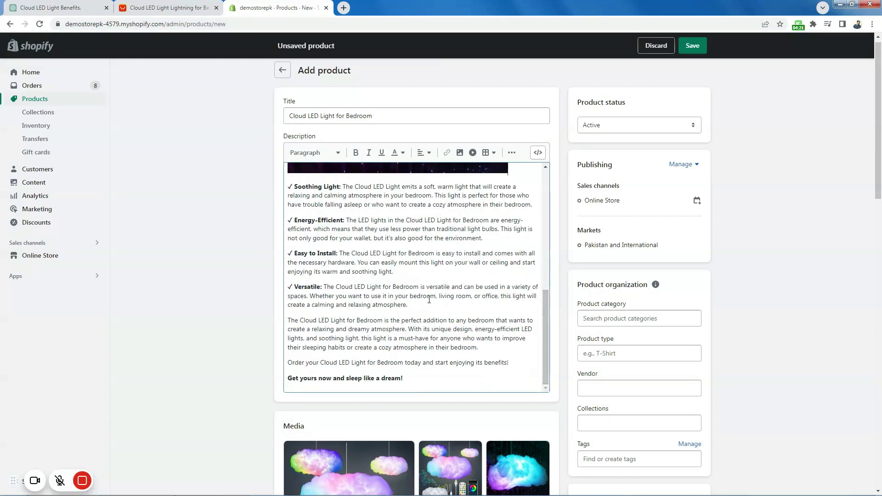
pyautogui.press('Return')
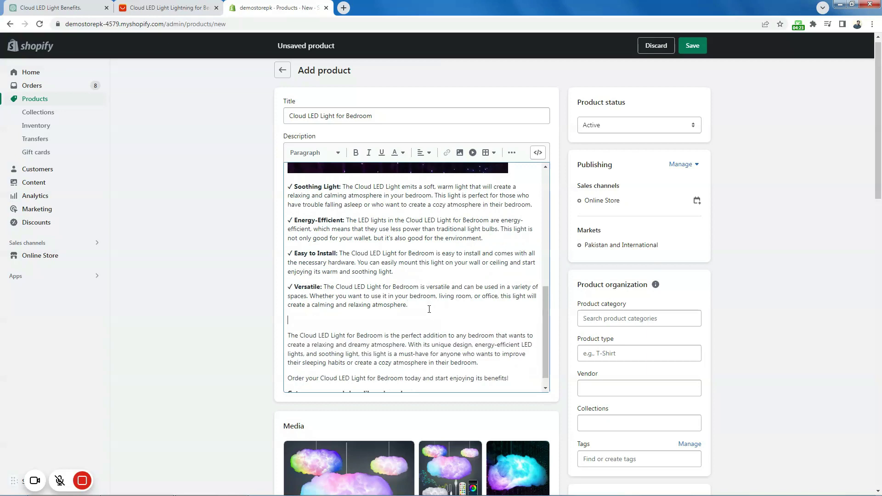
pyautogui.click(459, 153)
pyautogui.click(491, 333)
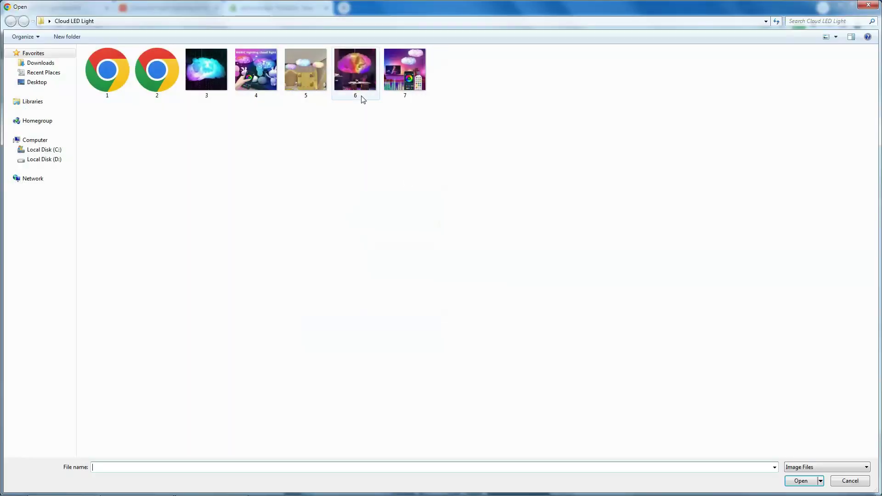
pyautogui.doubleClick(355, 91)
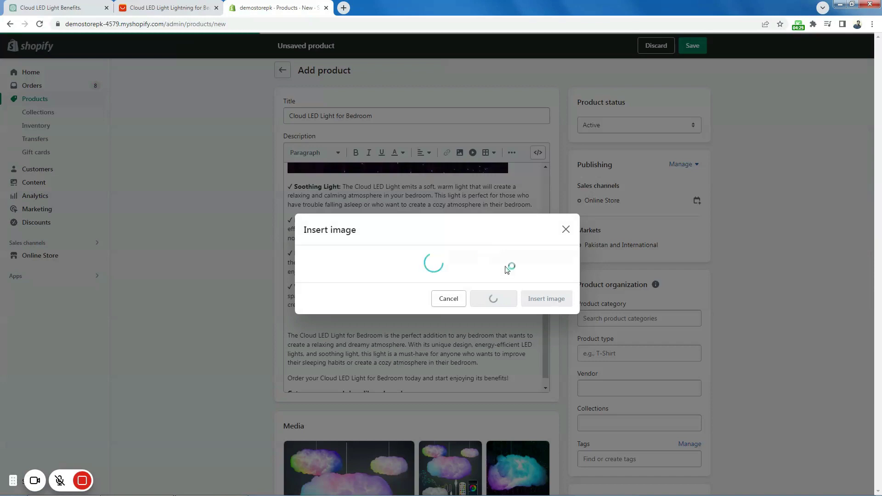
pyautogui.click(340, 287)
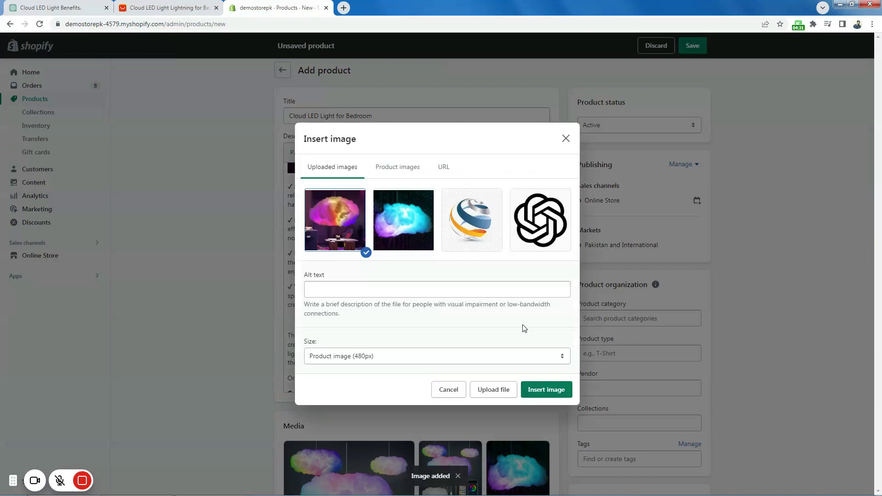
pyautogui.click(546, 389)
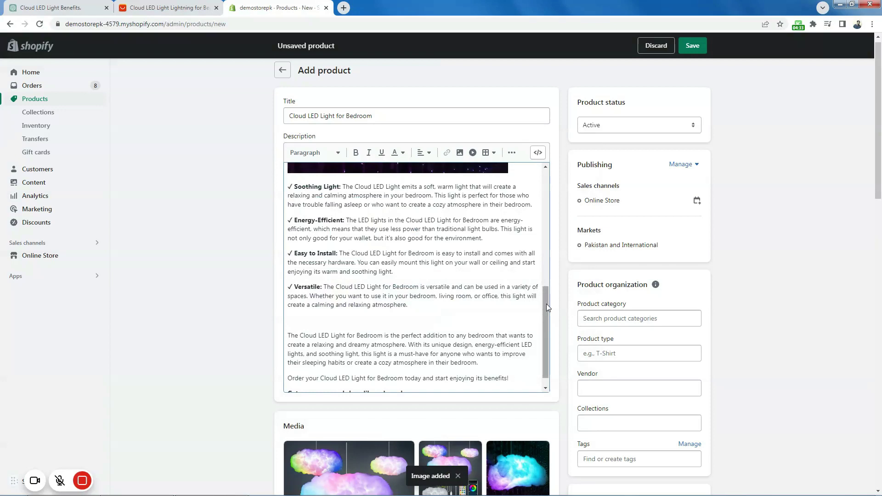
# - Set the product's price to Rs 3000 and its compare-at price to Rs 4000
pyautogui.moveTo(547, 289); pyautogui.dragTo(545, 219)
pyautogui.scroll(2, 545, 219)
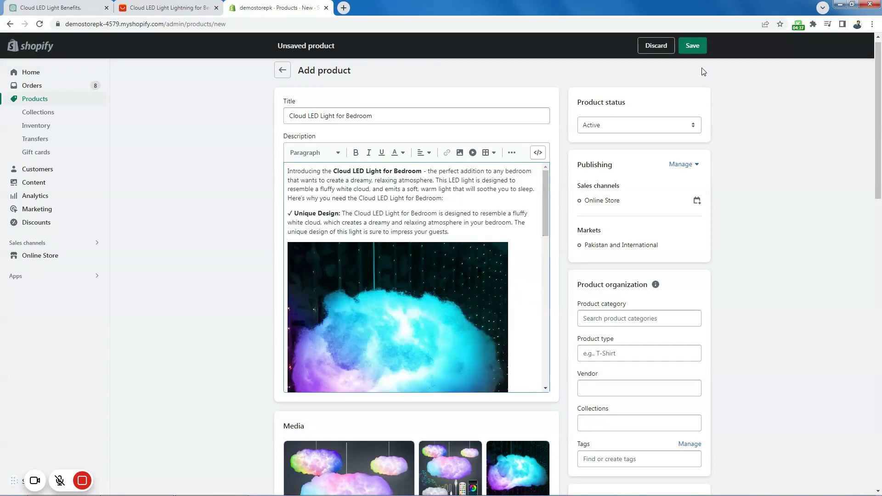
pyautogui.moveTo(878, 120); pyautogui.dragTo(880, 276)
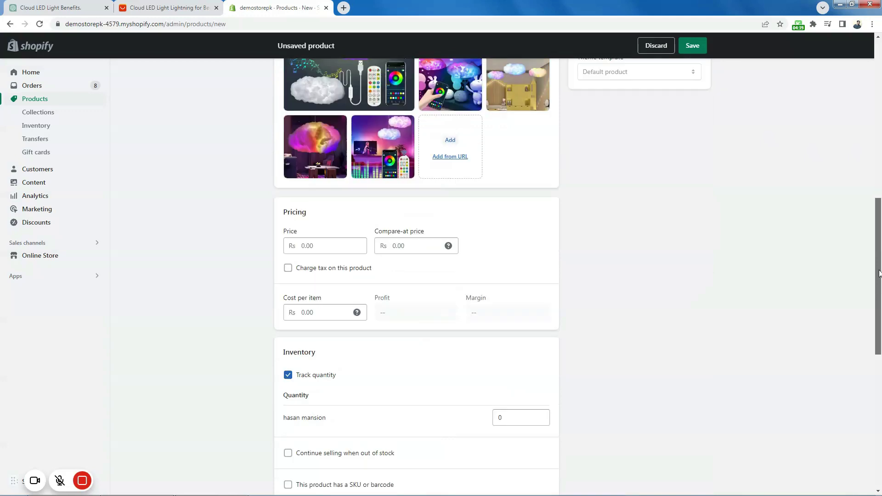
pyautogui.moveTo(880, 225); pyautogui.dragTo(880, 165)
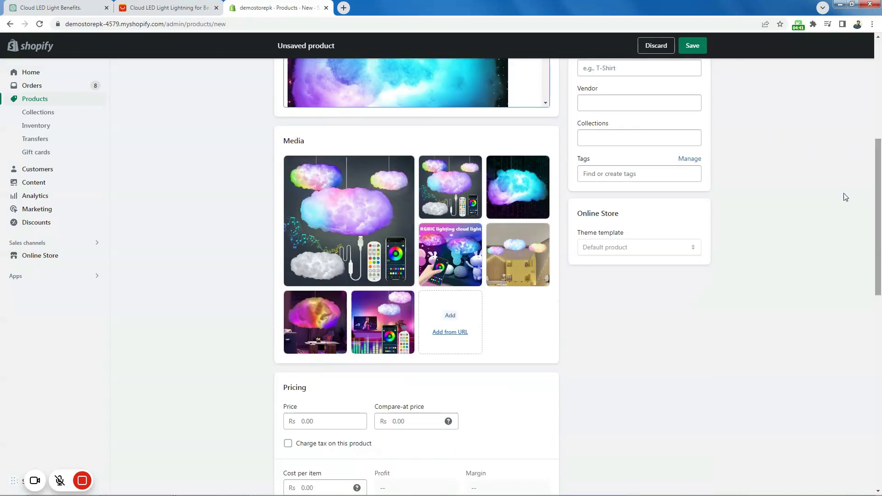
pyautogui.click(334, 418)
pyautogui.write('3000')
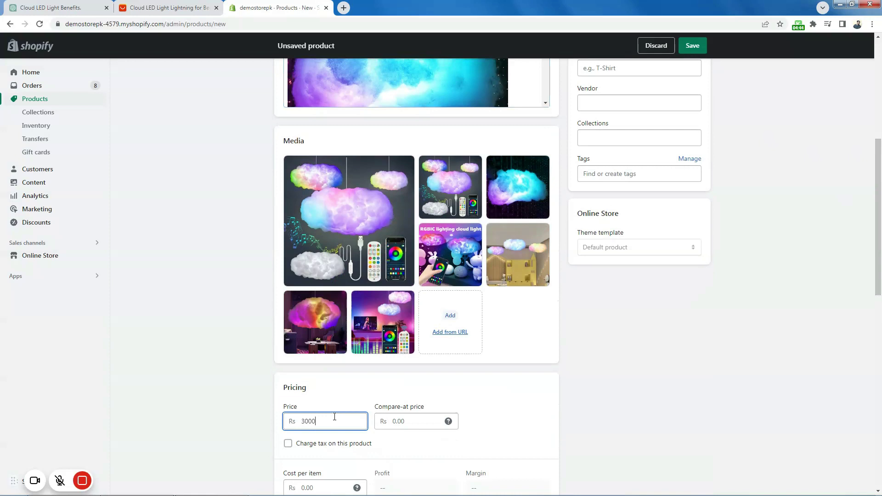
pyautogui.press('Tab')
pyautogui.write('4000')
# - Save the new Cloud LED Light for Bedroom product
pyautogui.click(171, 253)
pyautogui.moveTo(879, 170); pyautogui.dragTo(879, 92)
pyautogui.click(692, 45)
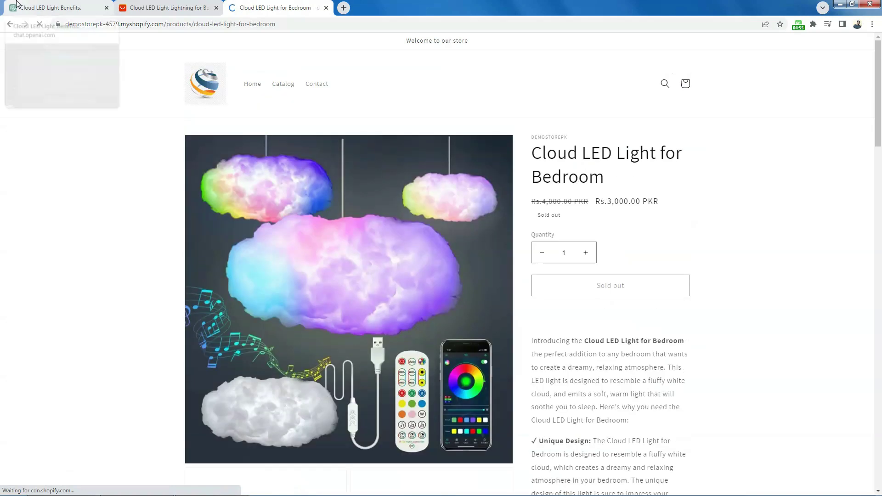
# - Review the description text and images on the live store page, and look at the original AliExpress listing's title
pyautogui.scroll(-6, 209, 104)
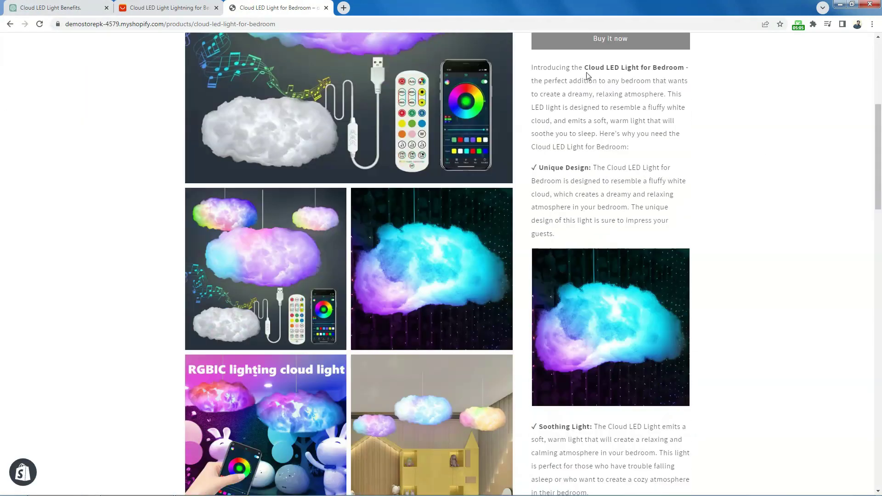
pyautogui.moveTo(539, 81); pyautogui.dragTo(591, 168)
pyautogui.moveTo(878, 161); pyautogui.dragTo(878, 200)
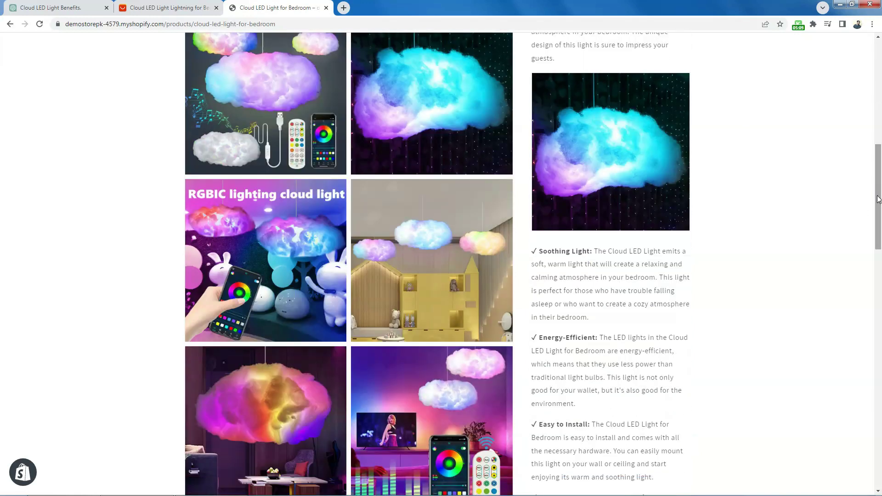
pyautogui.scroll(-4, 867, 193)
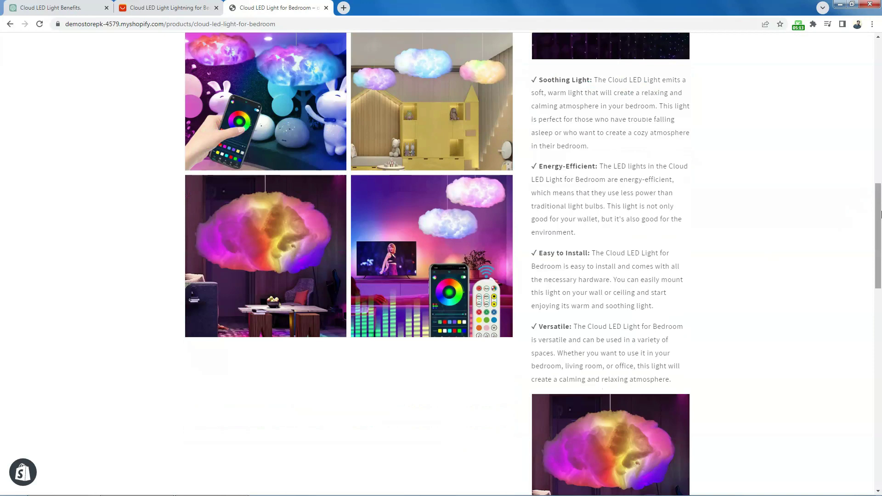
pyautogui.scroll(-3, 880, 214)
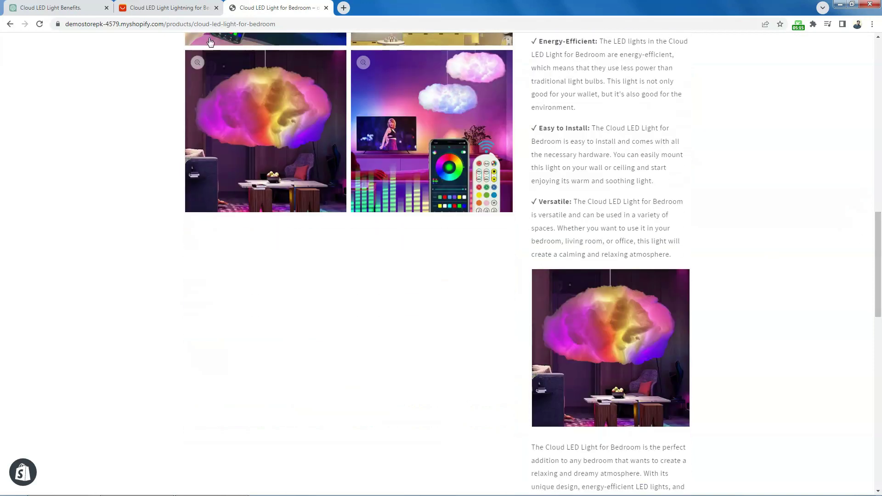
pyautogui.click(200, 10)
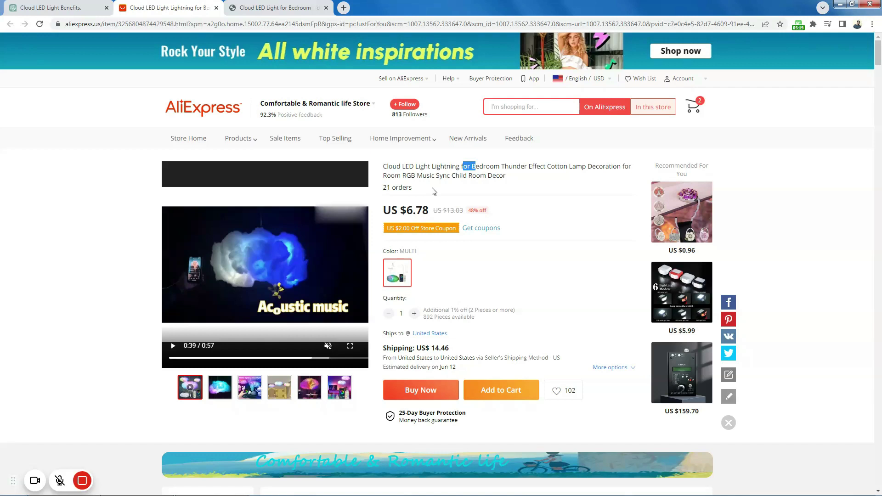
pyautogui.click(439, 175)
# - Switch to ChatGPT and review the prompt that requested the product description, including the product name in it
pyautogui.click(50, 7)
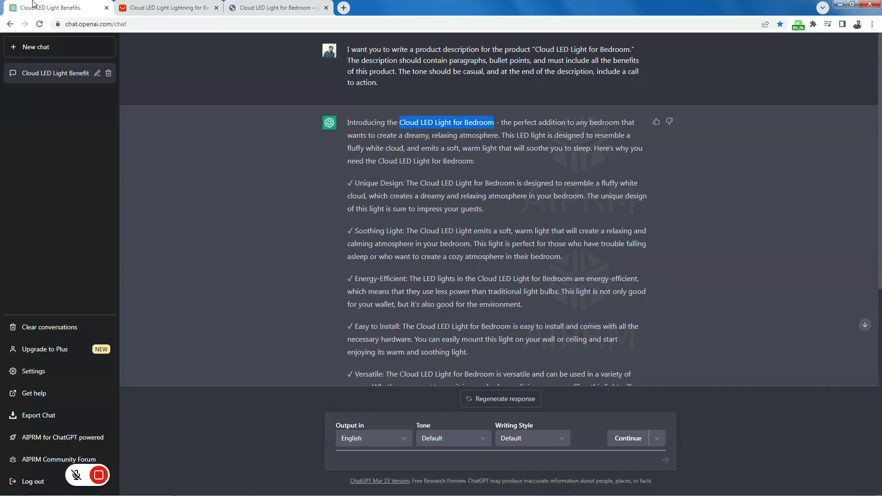
pyautogui.click(481, 219)
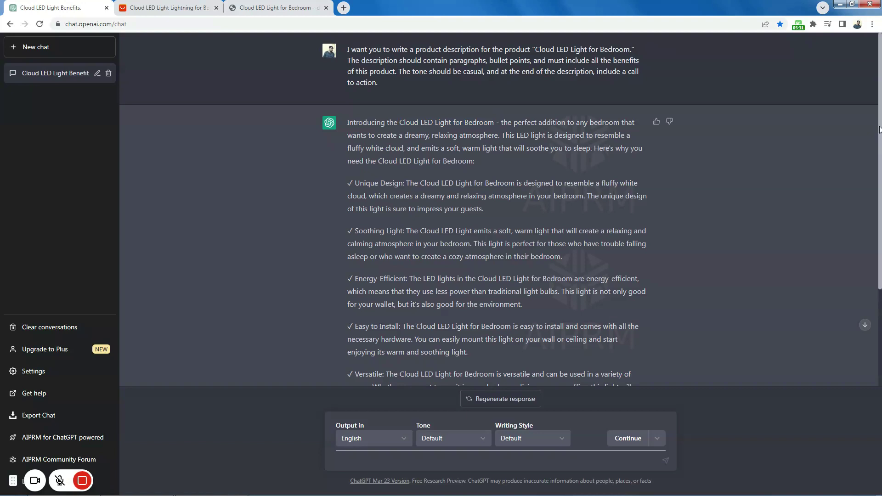
pyautogui.tripleClick(516, 65)
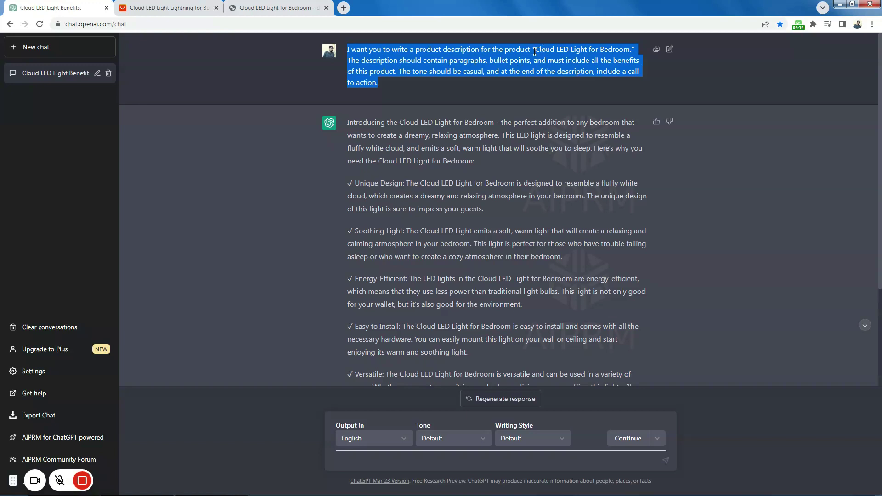
pyautogui.click(535, 51)
pyautogui.moveTo(534, 52); pyautogui.dragTo(630, 50)
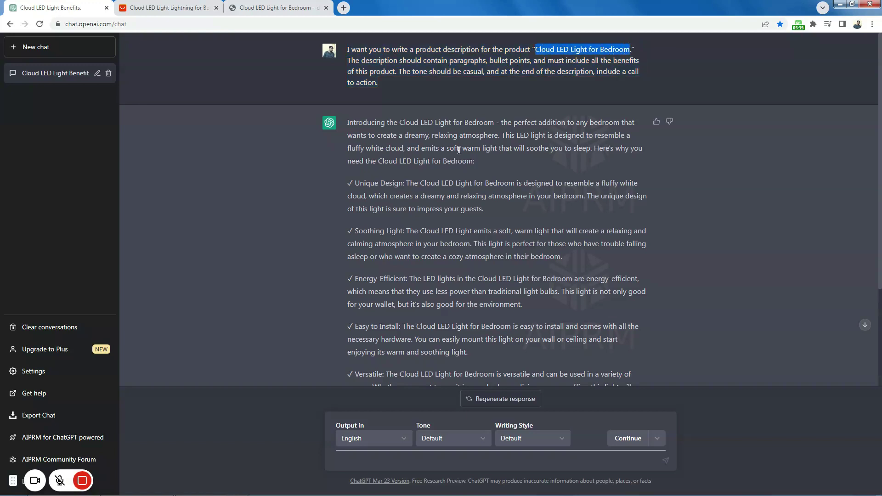
pyautogui.click(439, 164)
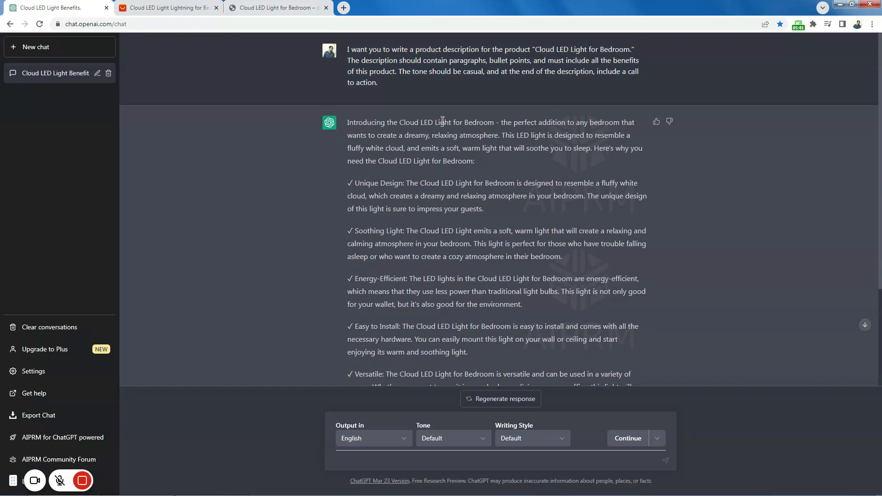
pyautogui.tripleClick(450, 66)
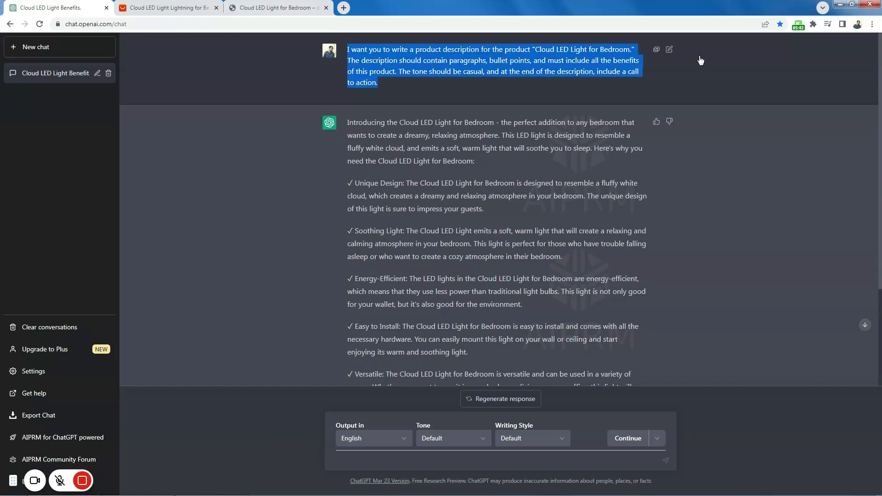
# - Edit the submitted prompt, replacing the product name "Cloud LED Light for Bedroom" with "cat toy."
pyautogui.click(670, 49)
pyautogui.click(539, 62)
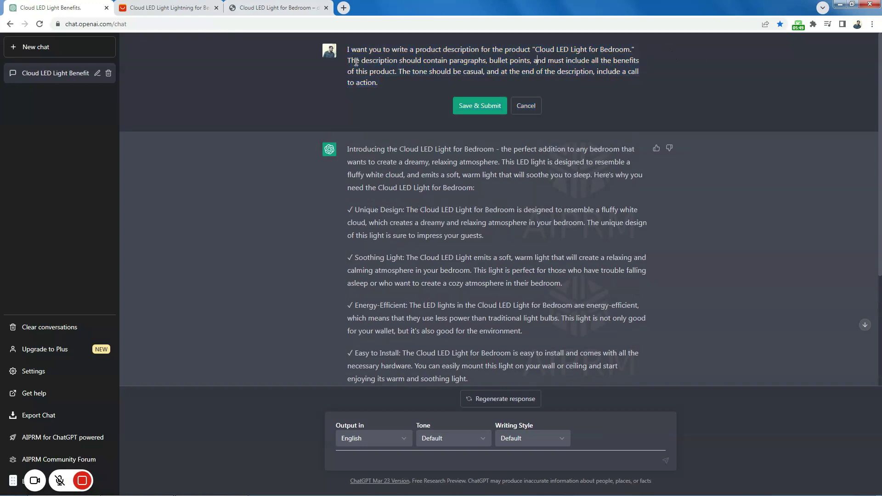
pyautogui.moveTo(534, 49); pyautogui.dragTo(596, 49)
pyautogui.click(643, 52)
pyautogui.write('T')
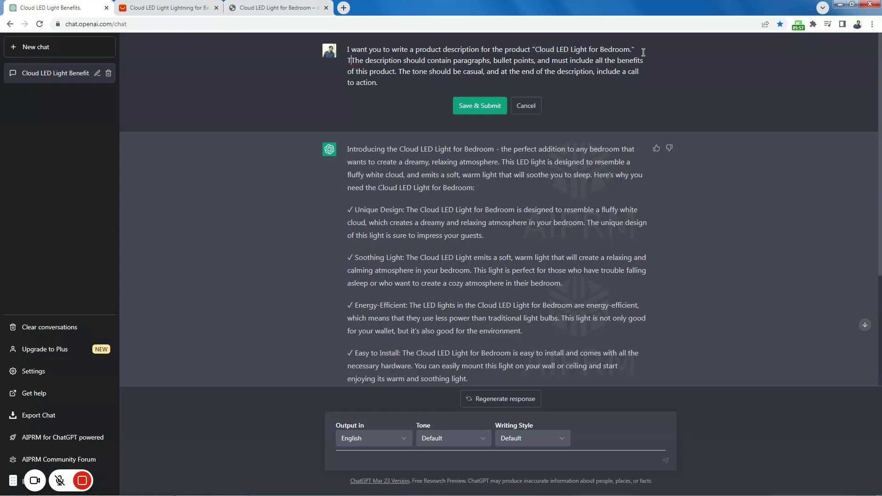
pyautogui.moveTo(534, 50); pyautogui.dragTo(631, 51)
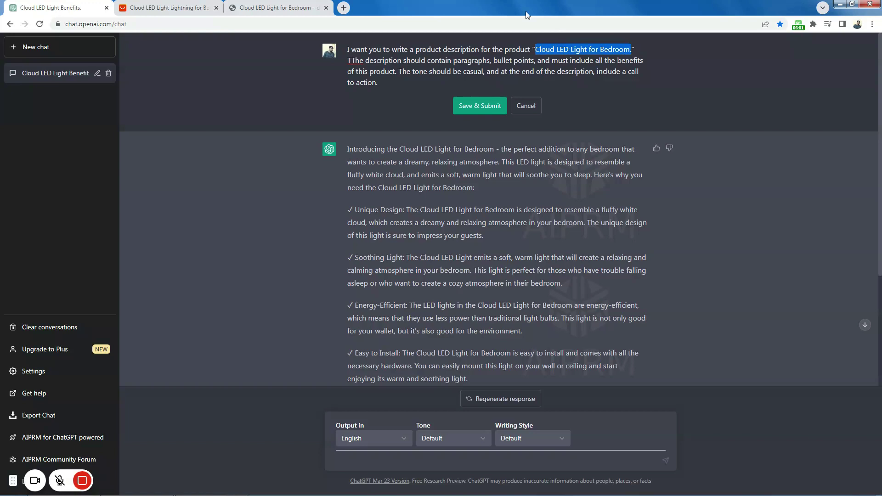
pyautogui.write('cat toy')
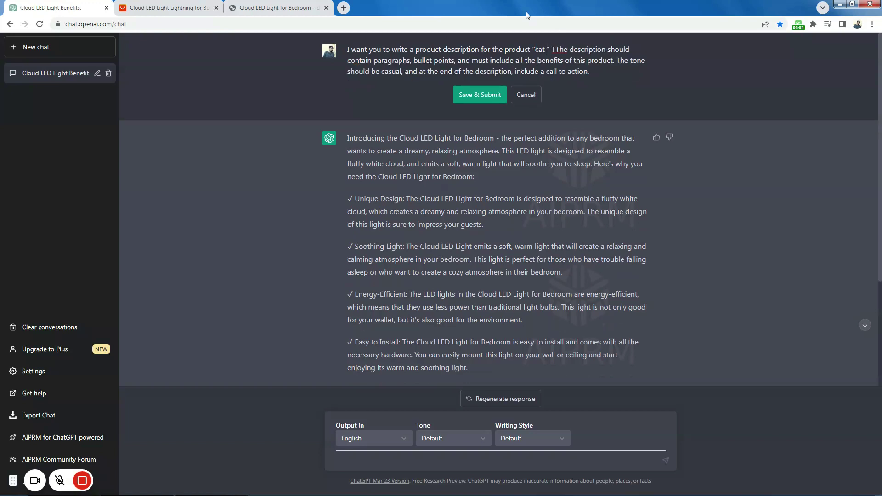
pyautogui.write('."')
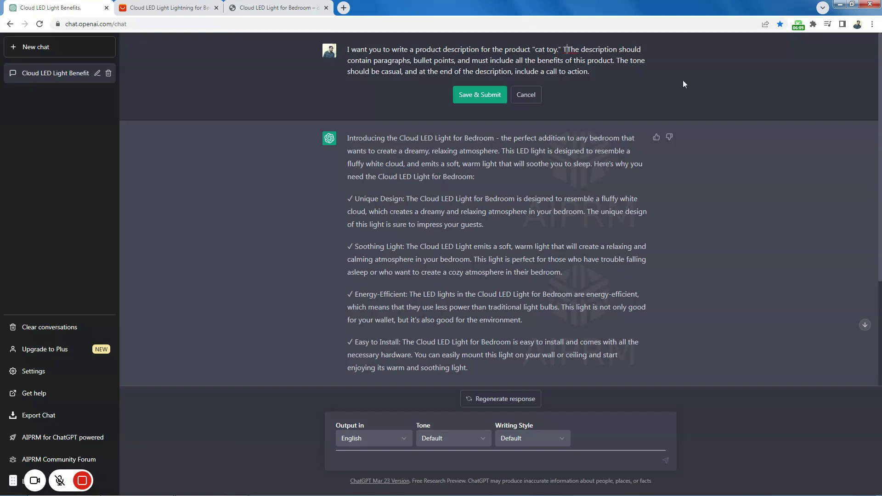